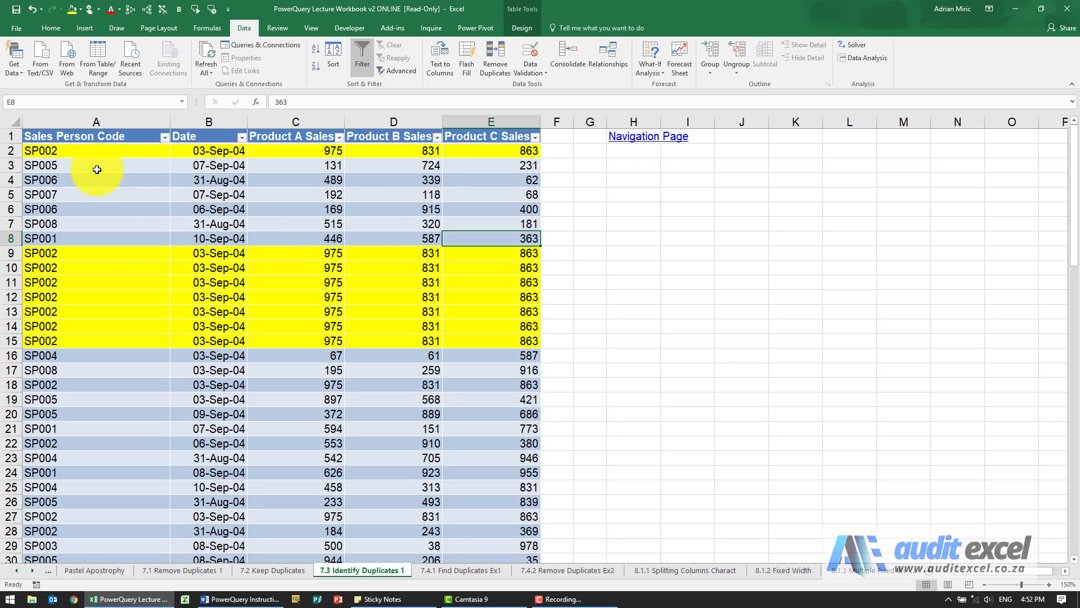
Step: Load the sales table into Power Query as Table43 and select all five columns
{"action": "left_click", "coordinate": [155, 208]}
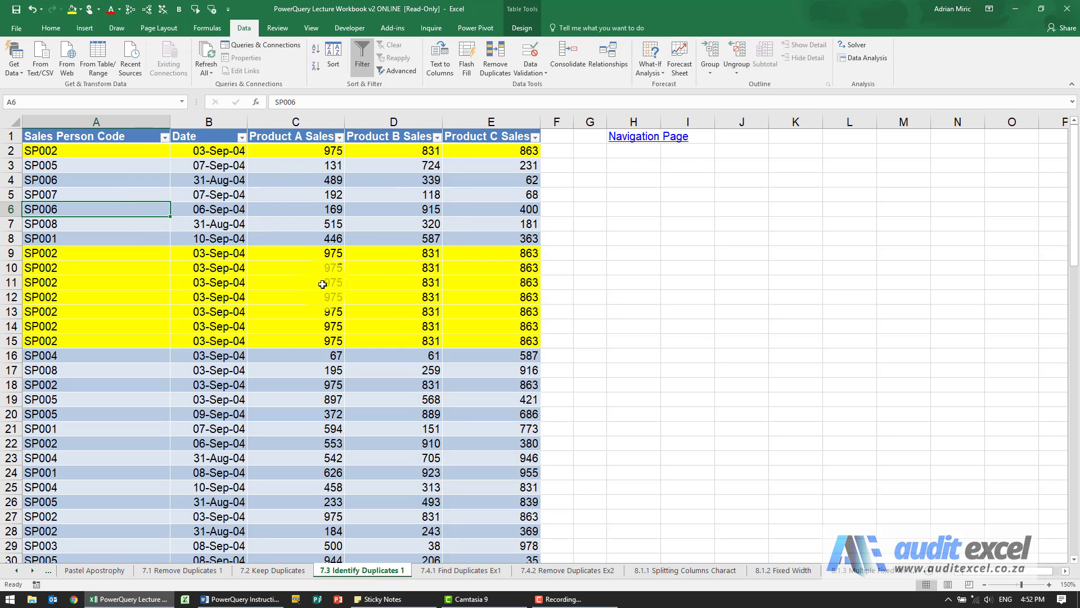
{"action": "left_click", "coordinate": [245, 27]}
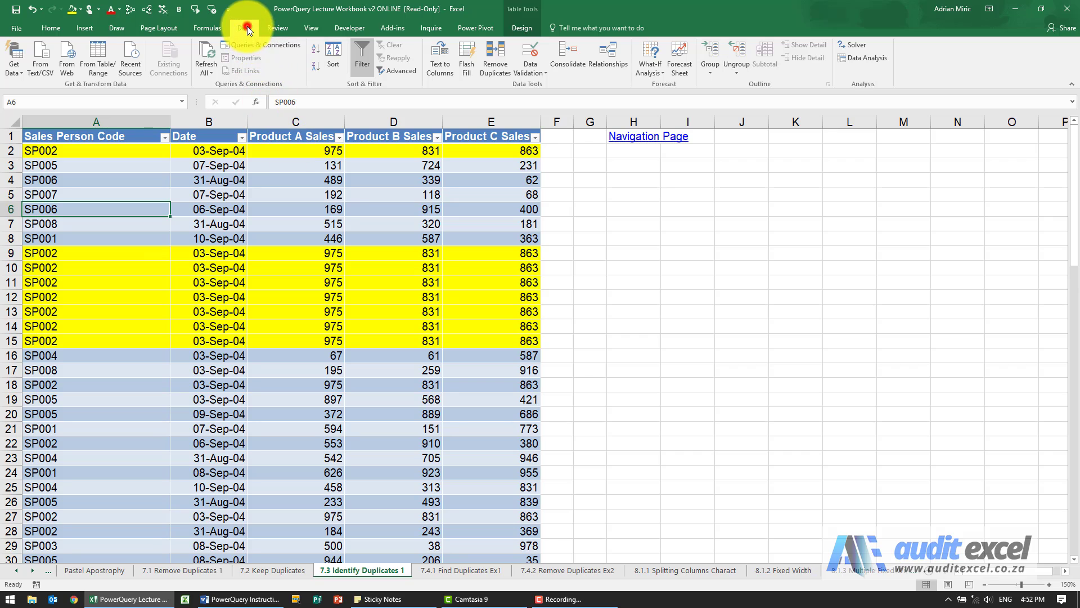
{"action": "left_click", "coordinate": [95, 54]}
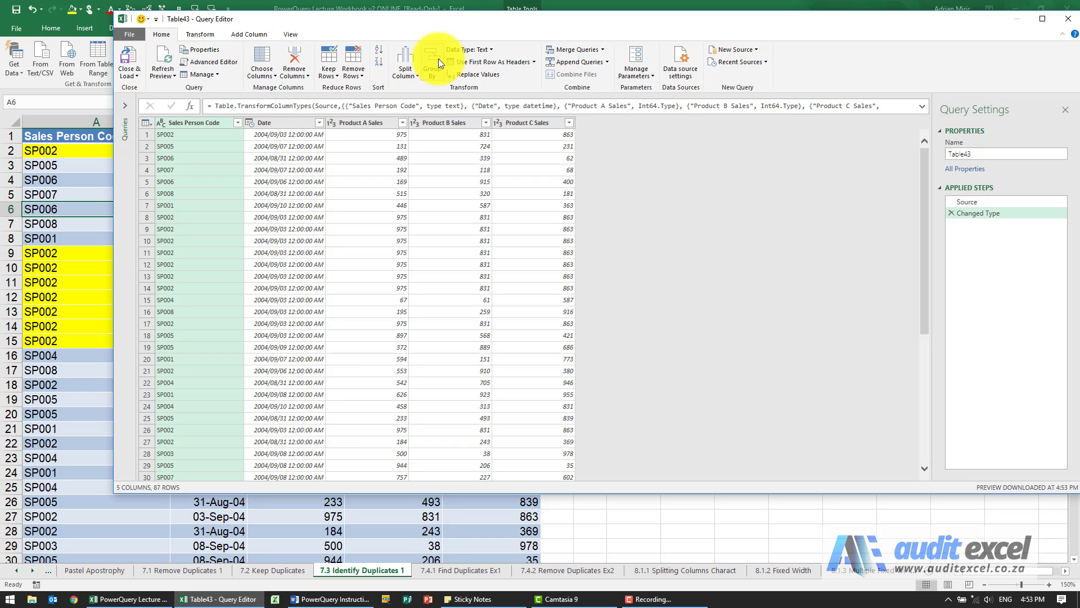
{"action": "left_click", "coordinate": [207, 35]}
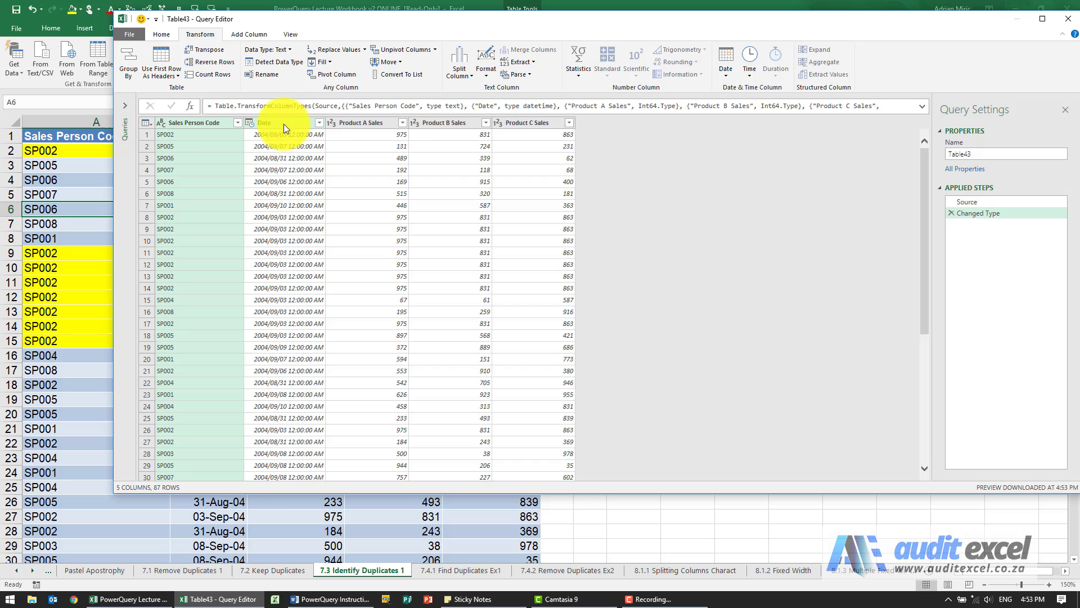
{"action": "left_click", "coordinate": [513, 124], "text": "shift"}
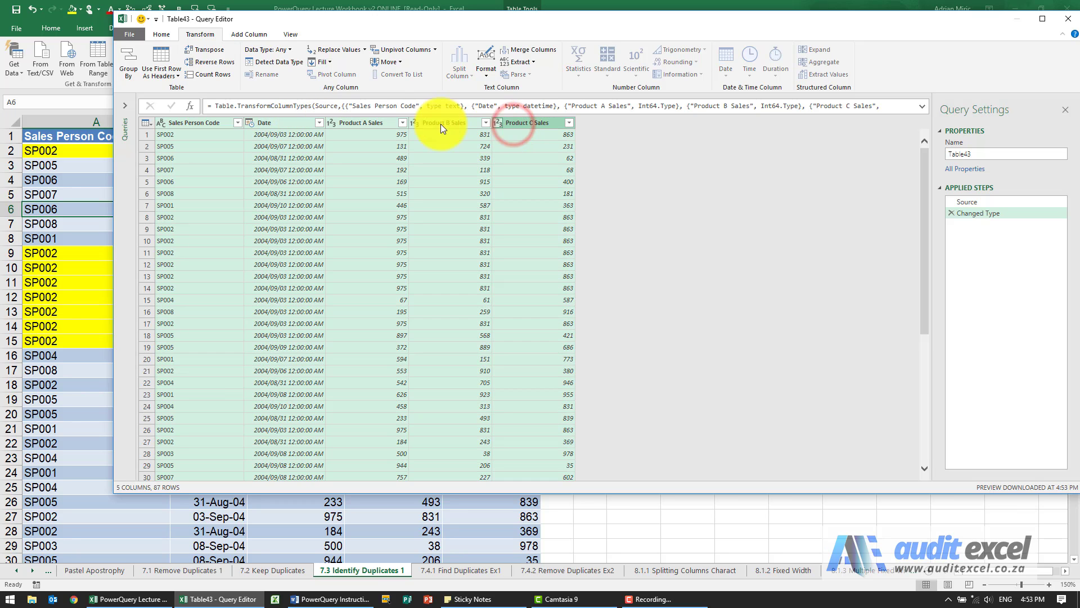
Step: Set up Group By on all five columns with a Count Rows output named Count
{"action": "left_click", "coordinate": [127, 63]}
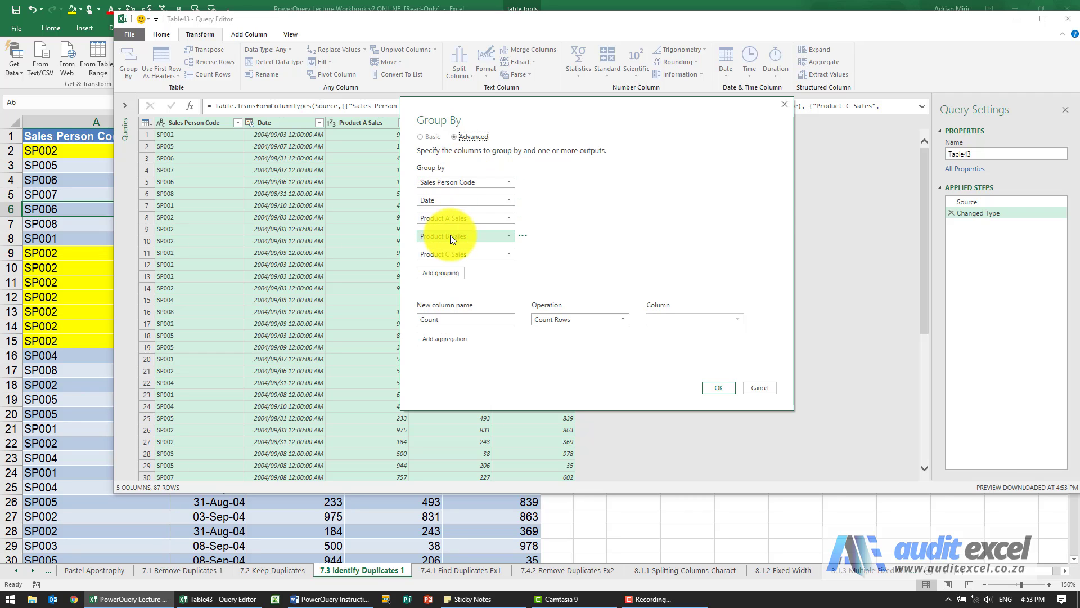
{"action": "left_click", "coordinate": [522, 254]}
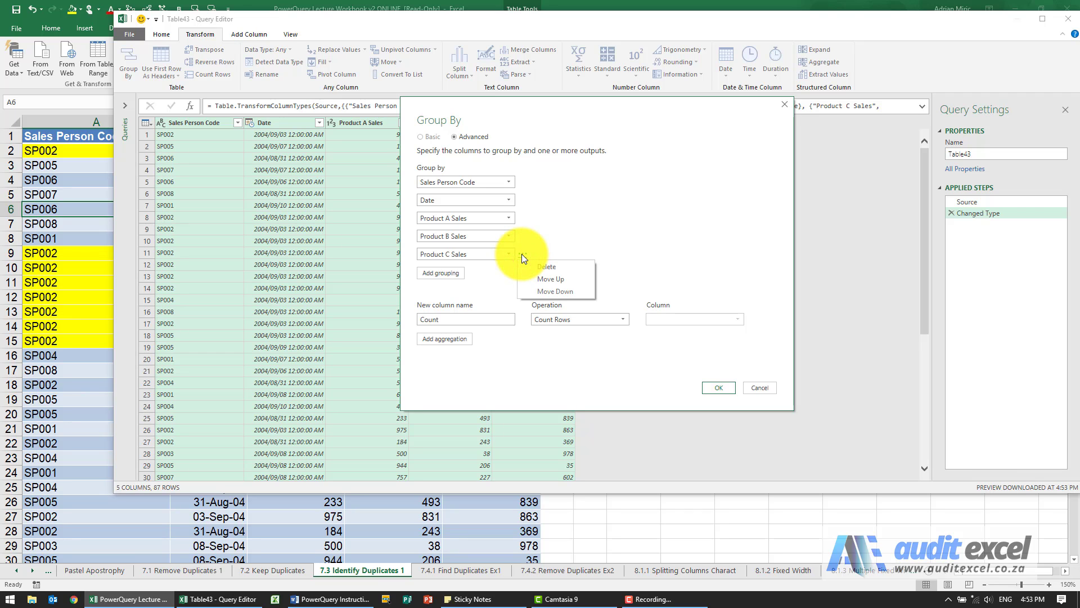
{"action": "left_click", "coordinate": [502, 268]}
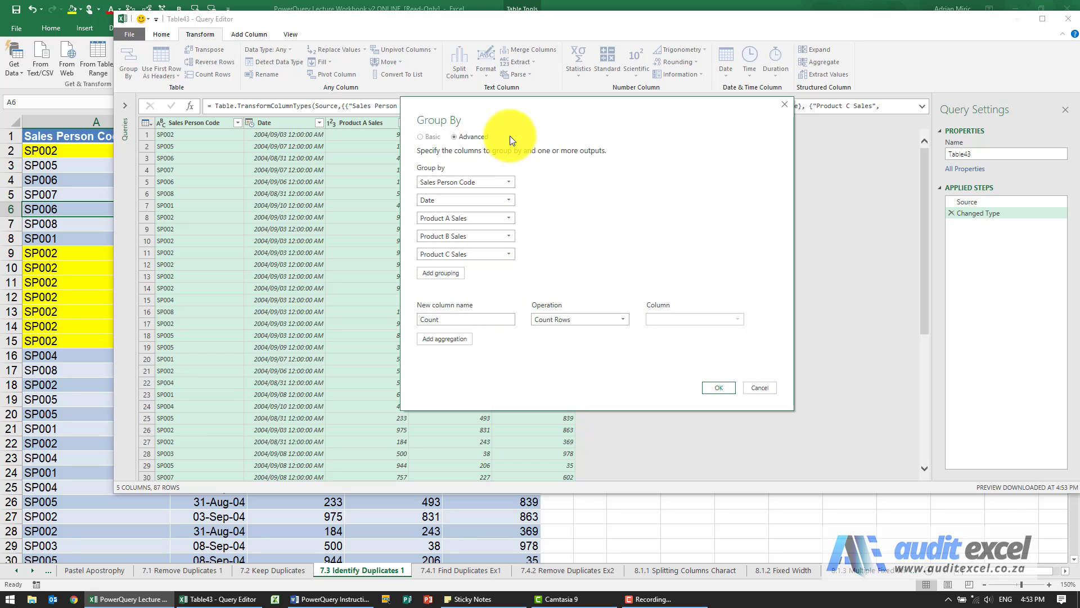
{"action": "left_click_drag", "start_coordinate": [506, 109], "coordinate": [697, 106]}
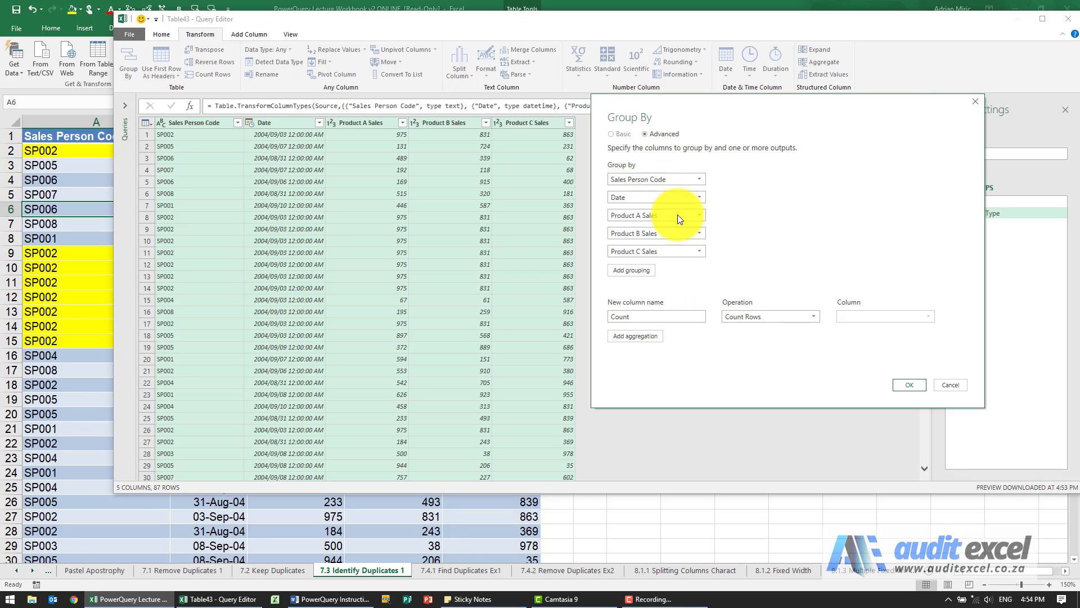
Step: Apply the grouping and check Count holds values 1 and 11, 11 for SP002
{"action": "left_click", "coordinate": [907, 385]}
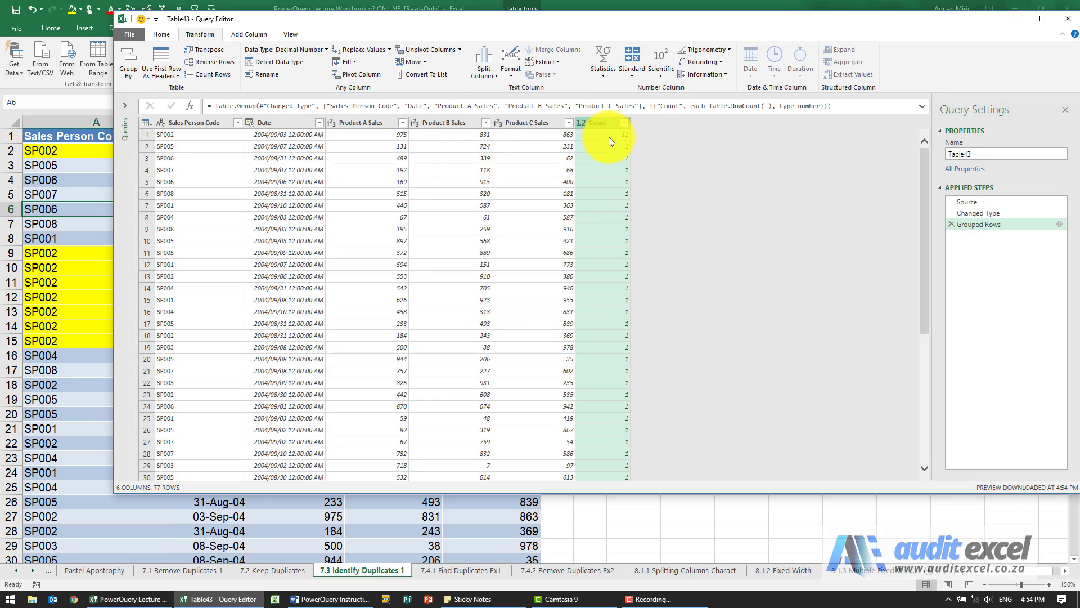
{"action": "scroll", "coordinate": [619, 241], "scroll_direction": "down", "scroll_amount": 4}
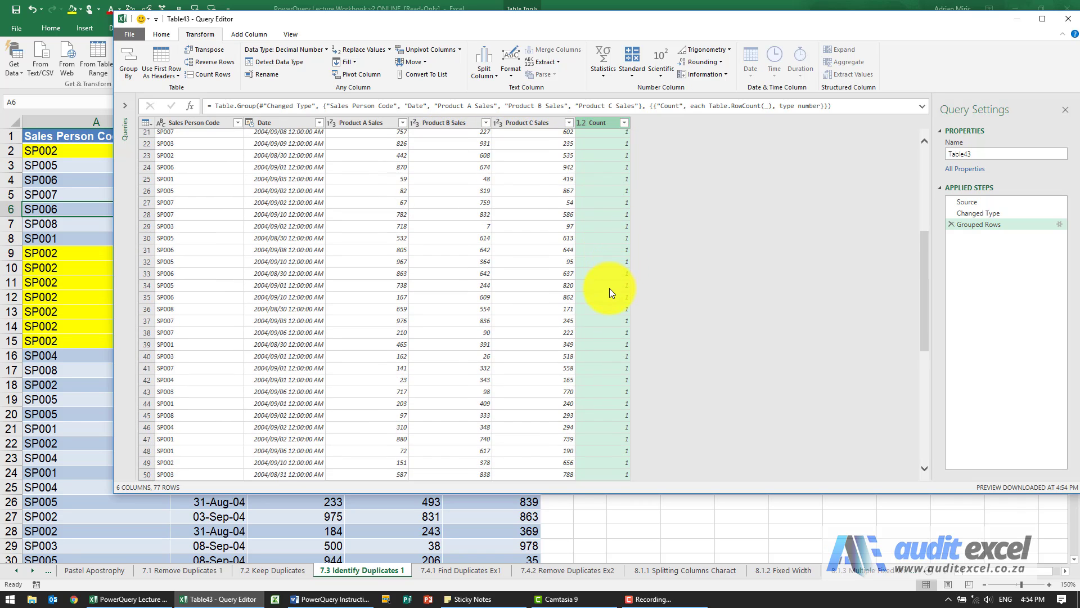
{"action": "scroll", "coordinate": [614, 307], "scroll_direction": "down", "scroll_amount": 10}
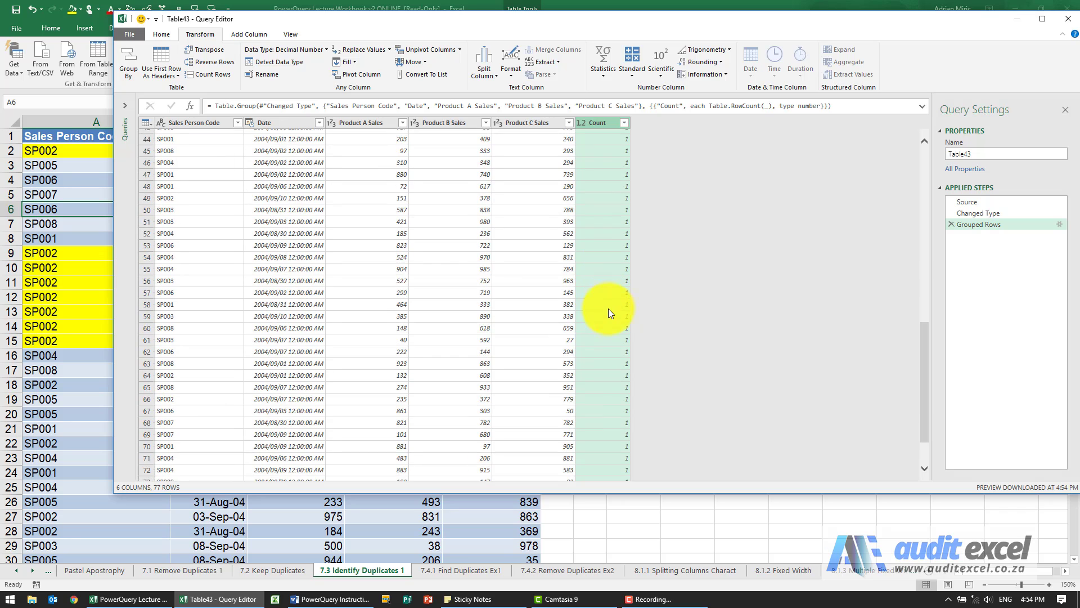
{"action": "scroll", "coordinate": [611, 309], "scroll_direction": "up", "scroll_amount": 13}
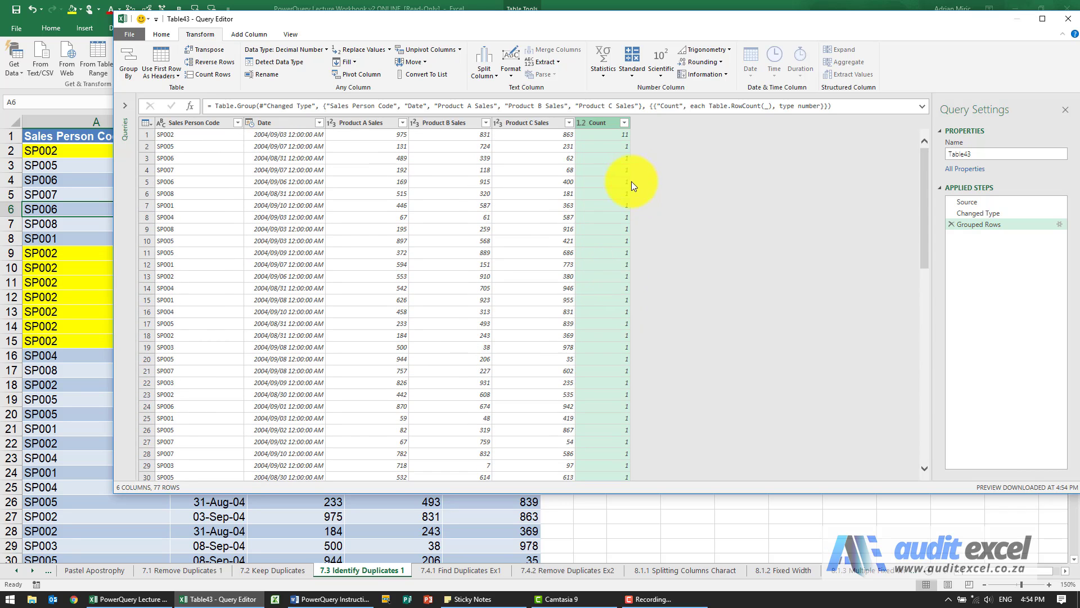
{"action": "left_click", "coordinate": [625, 123]}
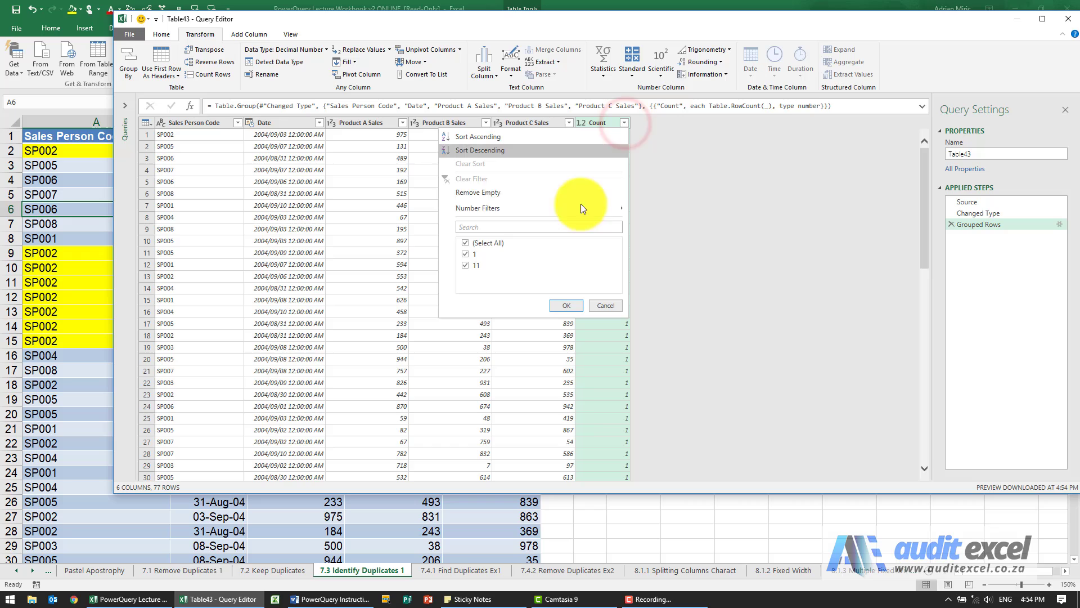
{"action": "left_click", "coordinate": [604, 308]}
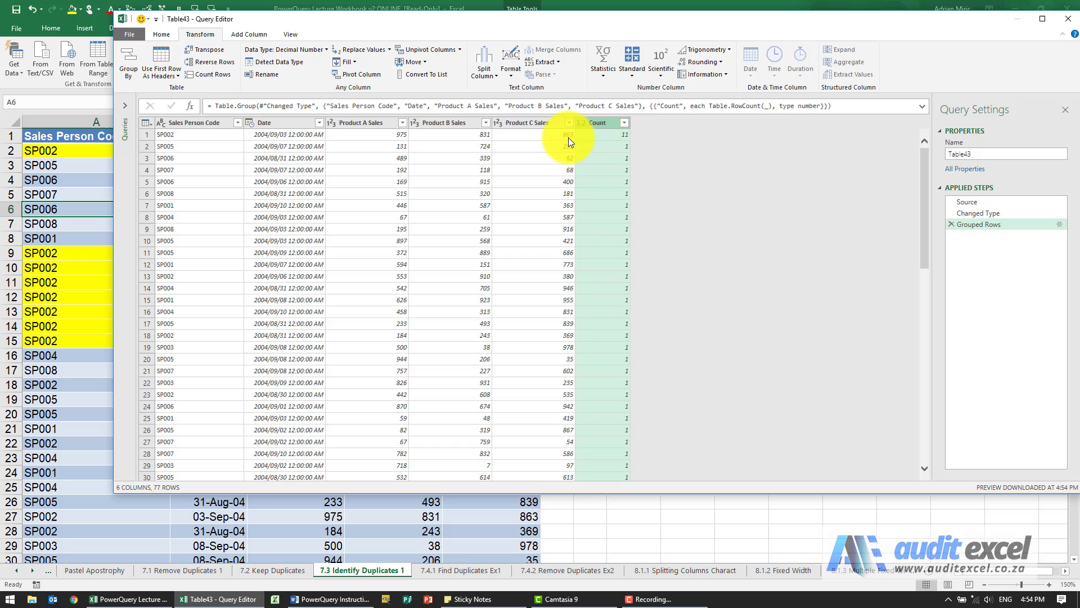
{"action": "left_click", "coordinate": [707, 227]}
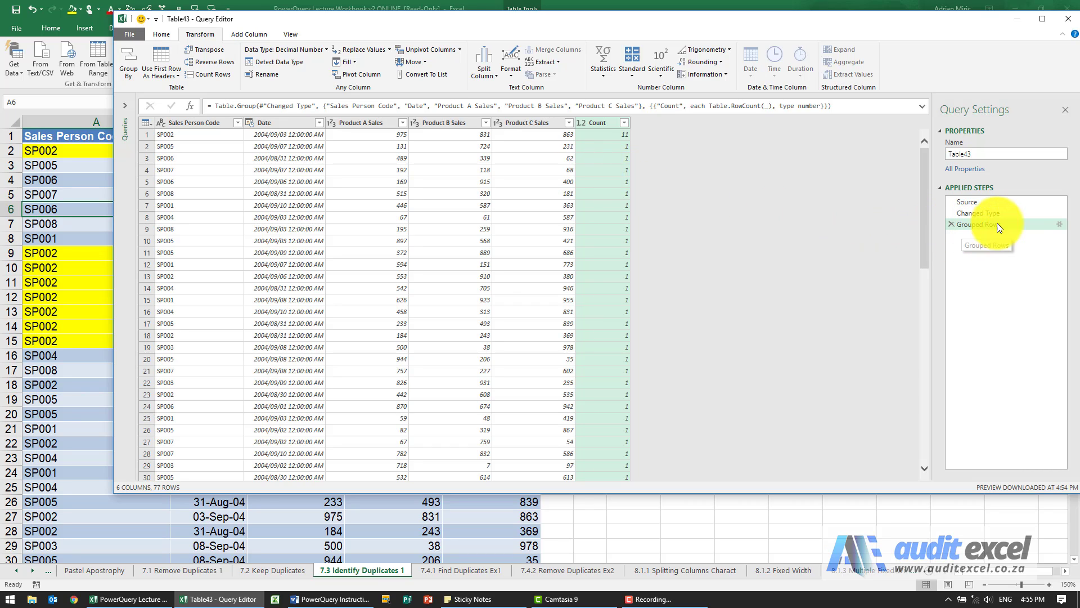
Step: Change the Grouped Rows step's Count output to the Sum of Product A Sales
{"action": "left_click", "coordinate": [1059, 224]}
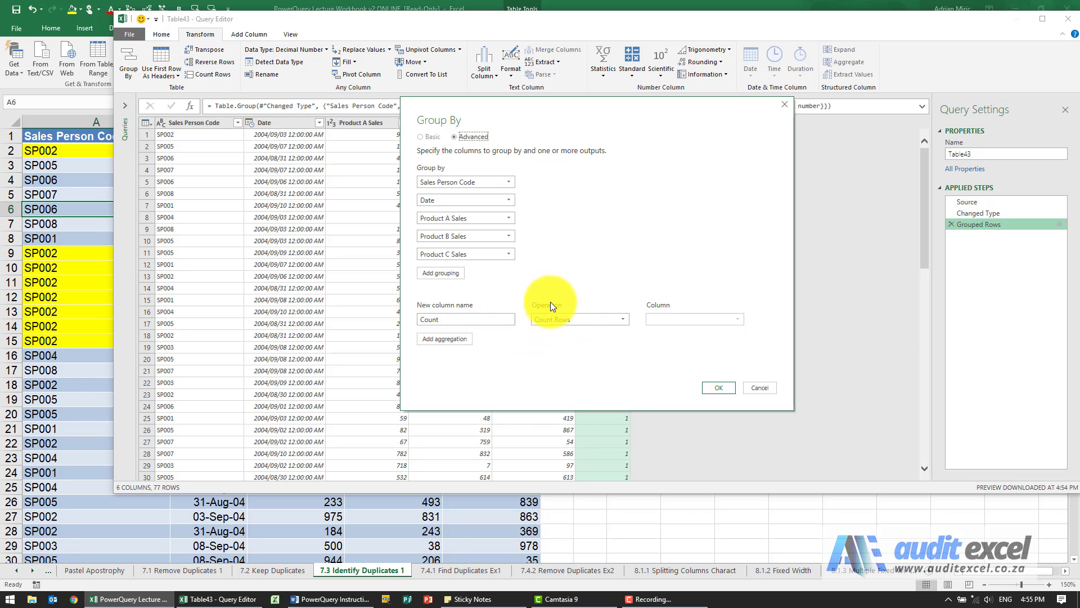
{"action": "left_click", "coordinate": [622, 317]}
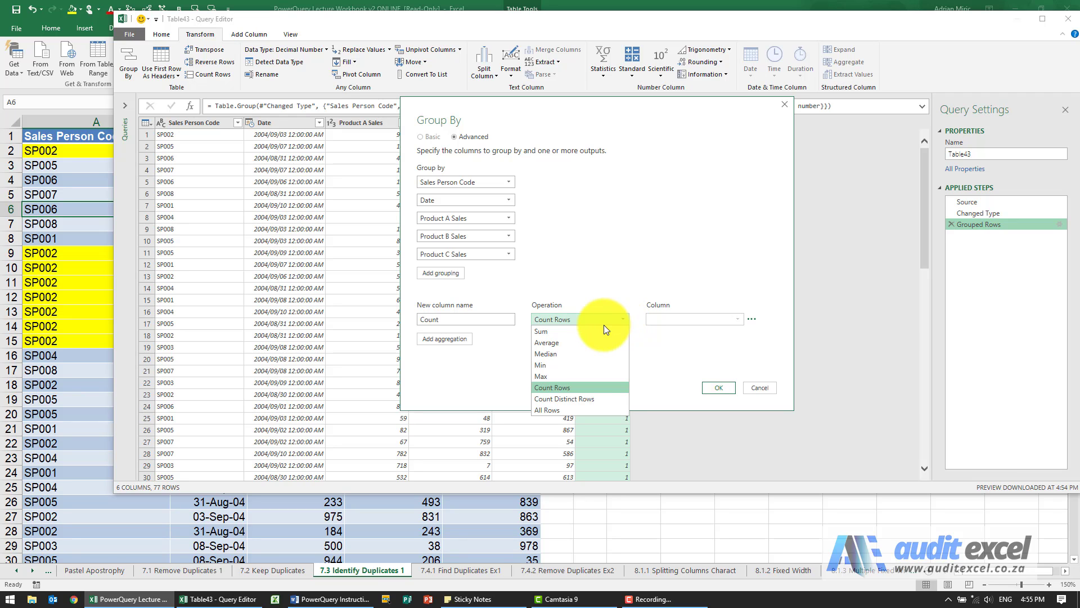
{"action": "left_click", "coordinate": [591, 331]}
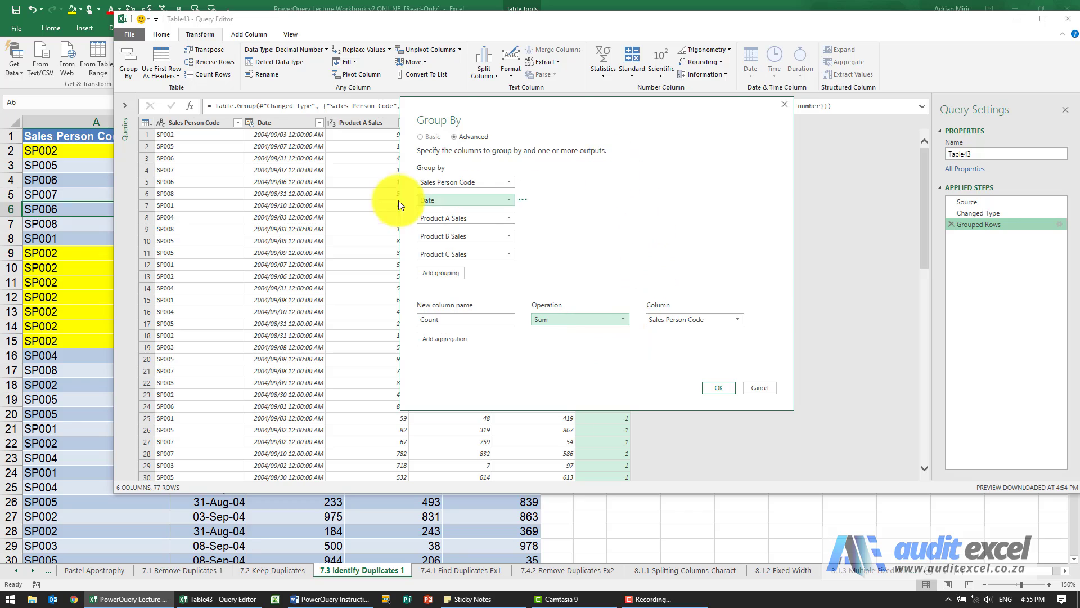
{"action": "left_click", "coordinate": [735, 318]}
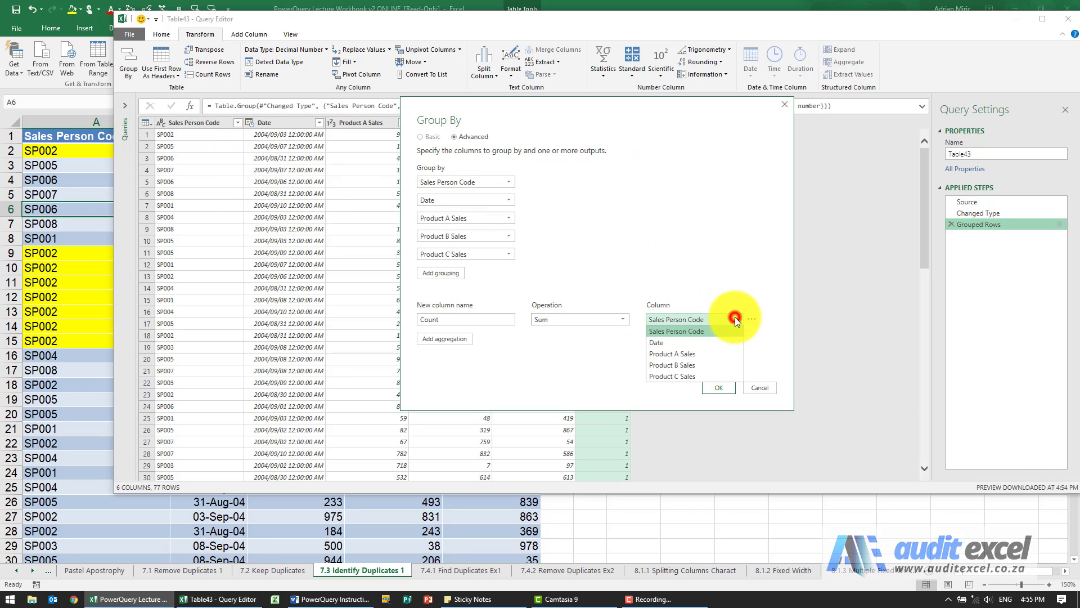
{"action": "left_click", "coordinate": [703, 358]}
{"action": "left_click_drag", "start_coordinate": [546, 106], "coordinate": [741, 97]}
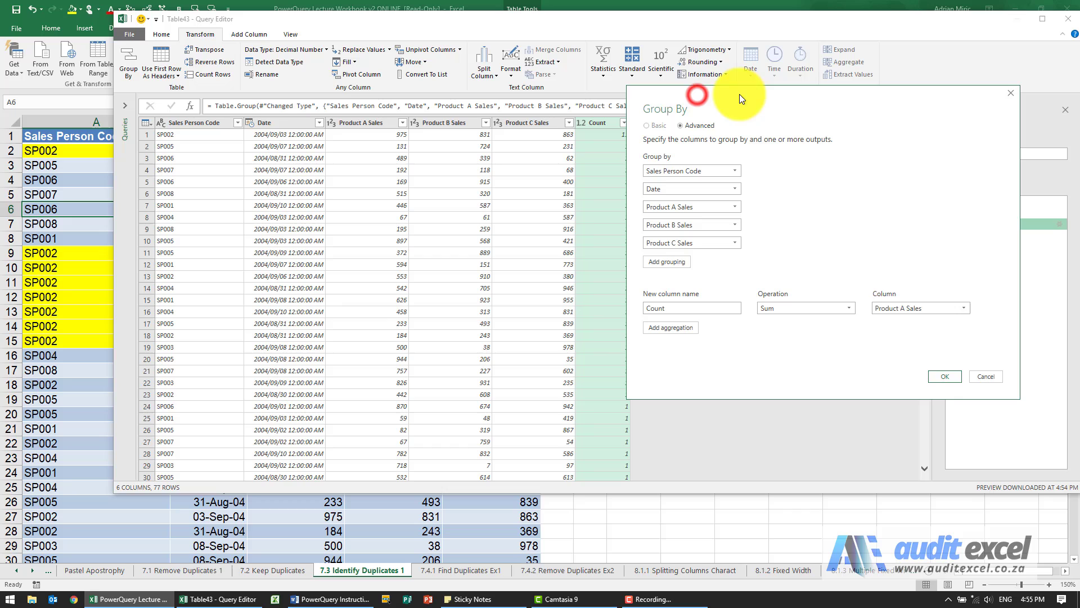
Step: Apply the sum so Count shows 10725 for the repeated SP002 row
{"action": "left_click", "coordinate": [943, 376]}
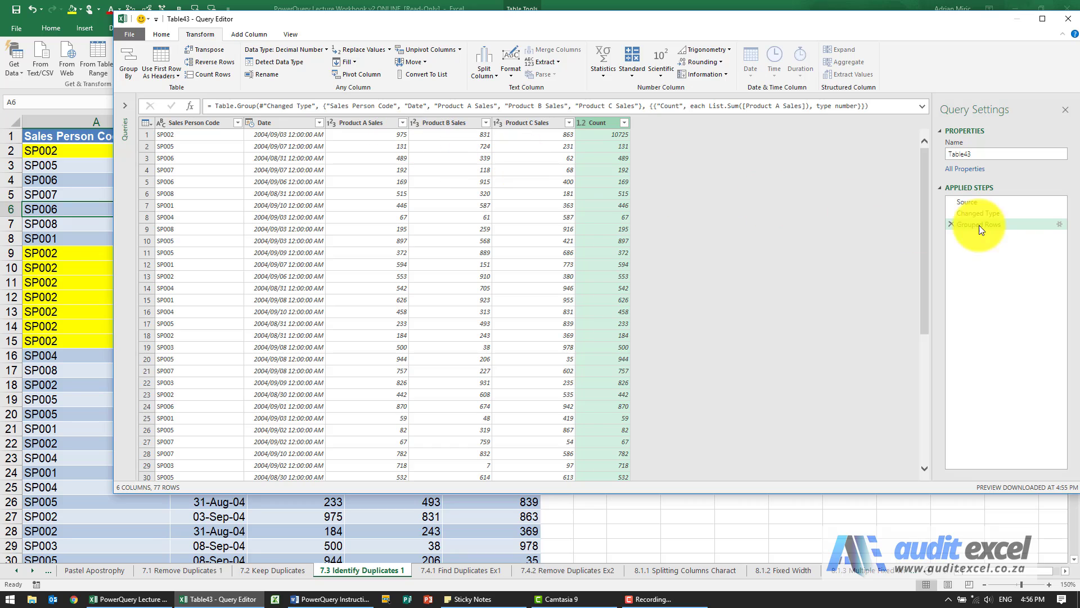
Step: Switch the Grouped Rows Count operation from Sum to All Rows
{"action": "left_click", "coordinate": [1059, 224]}
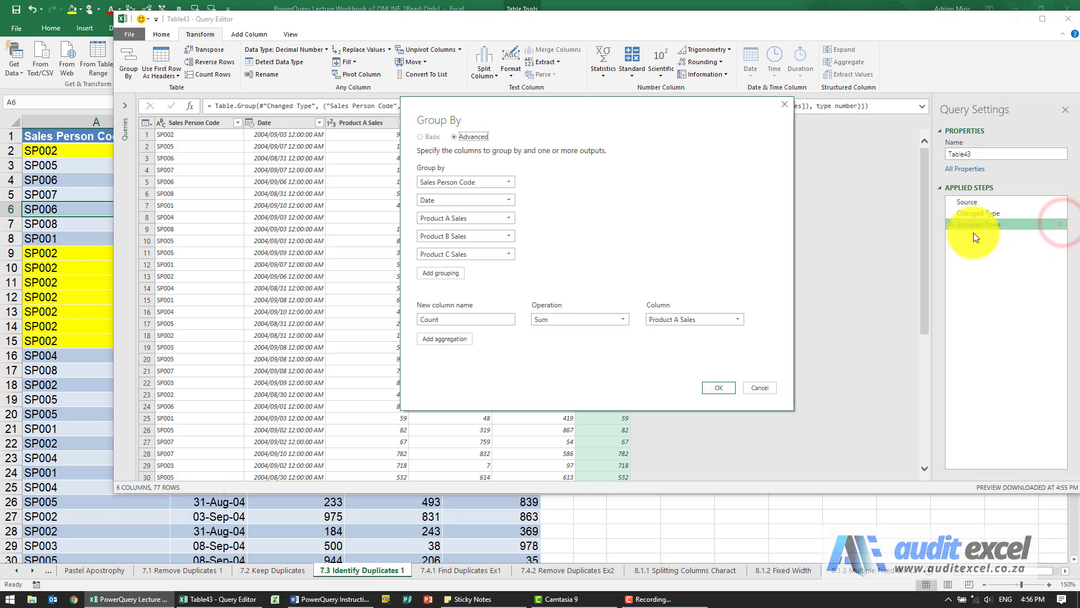
{"action": "left_click", "coordinate": [620, 318]}
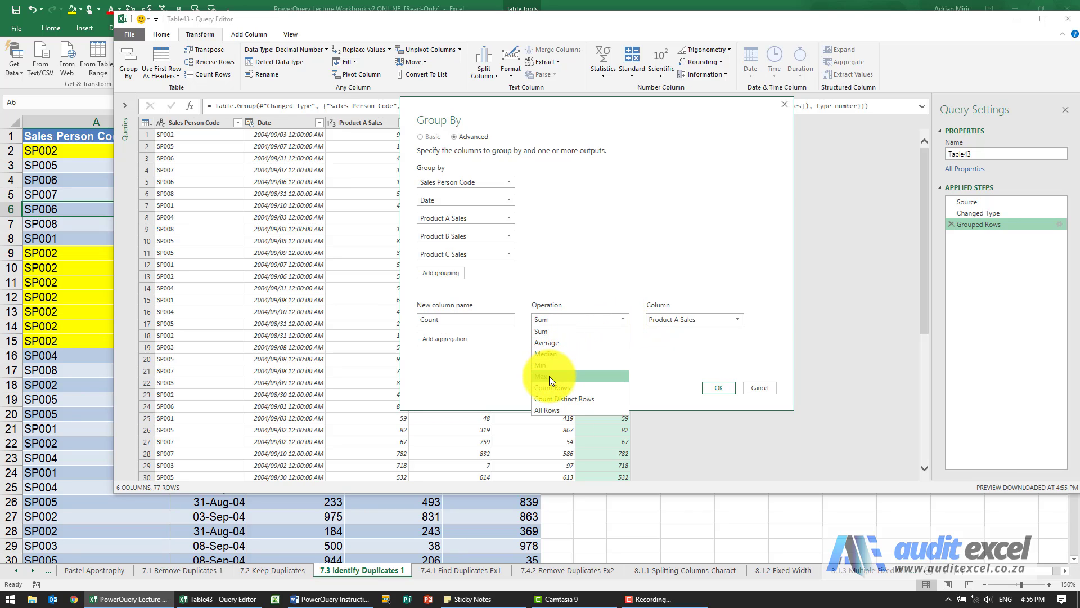
{"action": "left_click", "coordinate": [555, 406]}
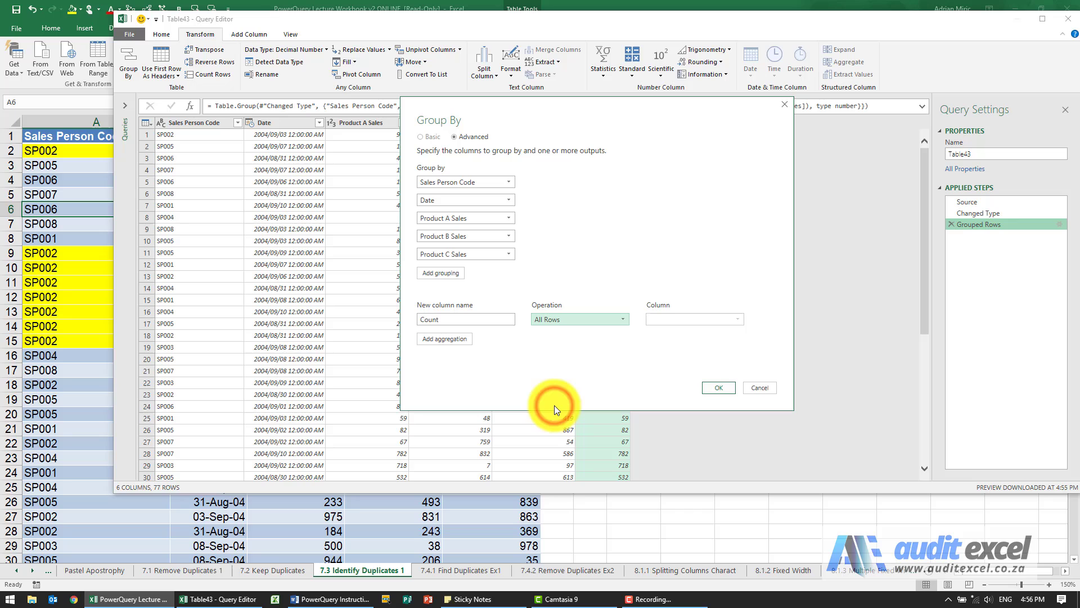
{"action": "left_click", "coordinate": [720, 386]}
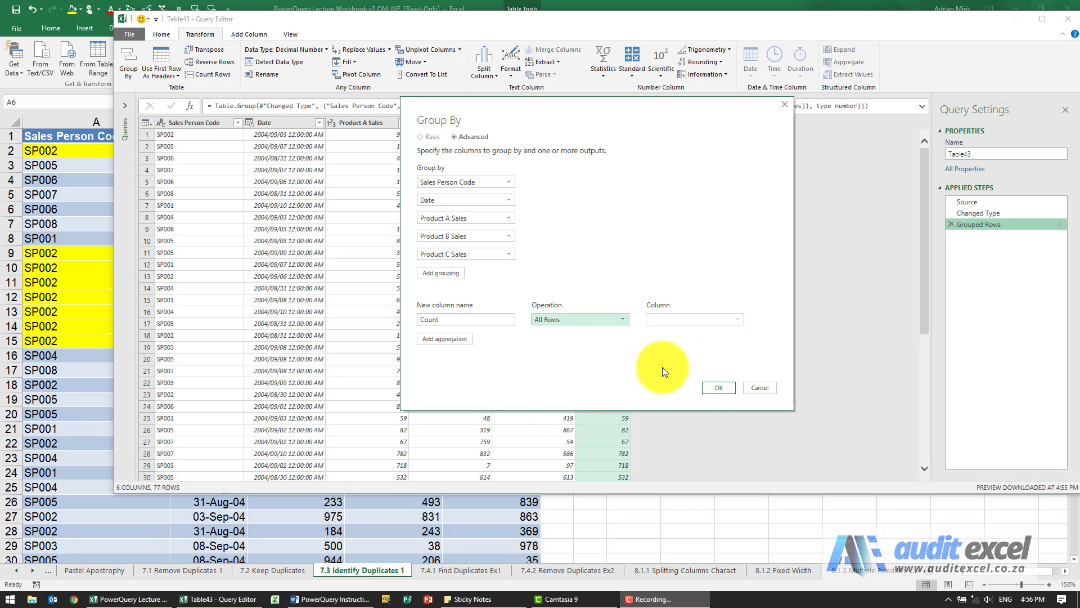
Step: Confirm All Rows so Count holds nested Tables, then list their five columns for expansion
{"action": "left_click", "coordinate": [712, 387]}
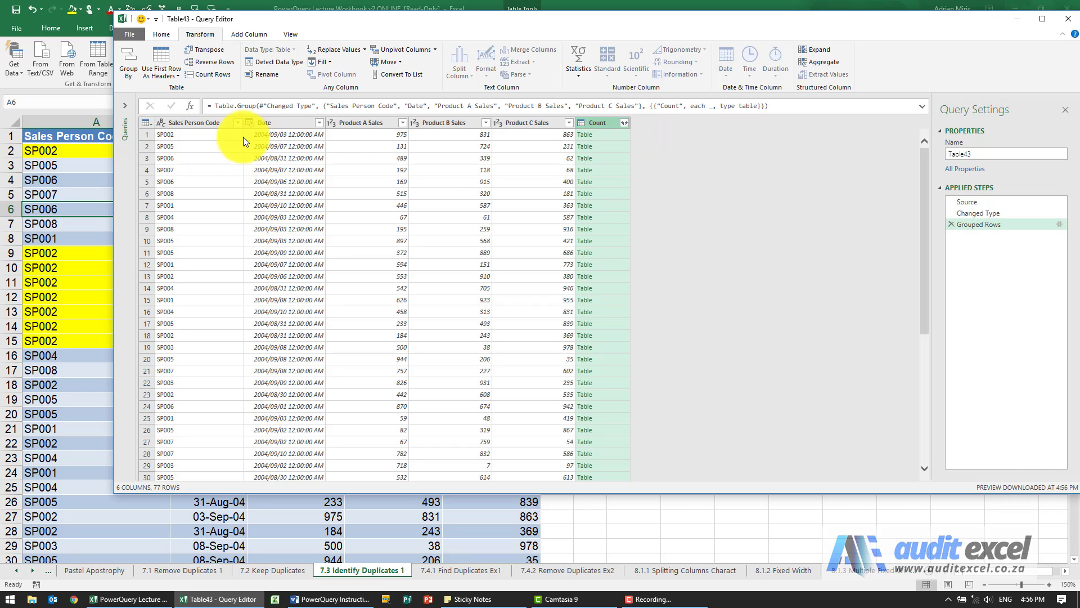
{"action": "left_click", "coordinate": [623, 123]}
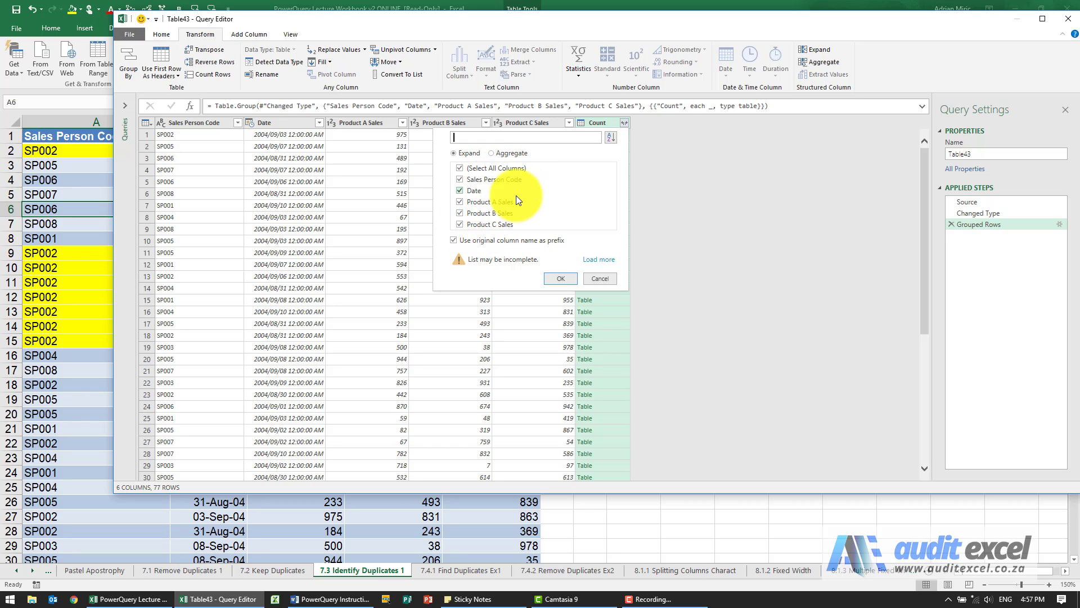
Step: Expand all five nested columns as Count.* columns, giving 10 columns and 87 rows
{"action": "left_click", "coordinate": [552, 280]}
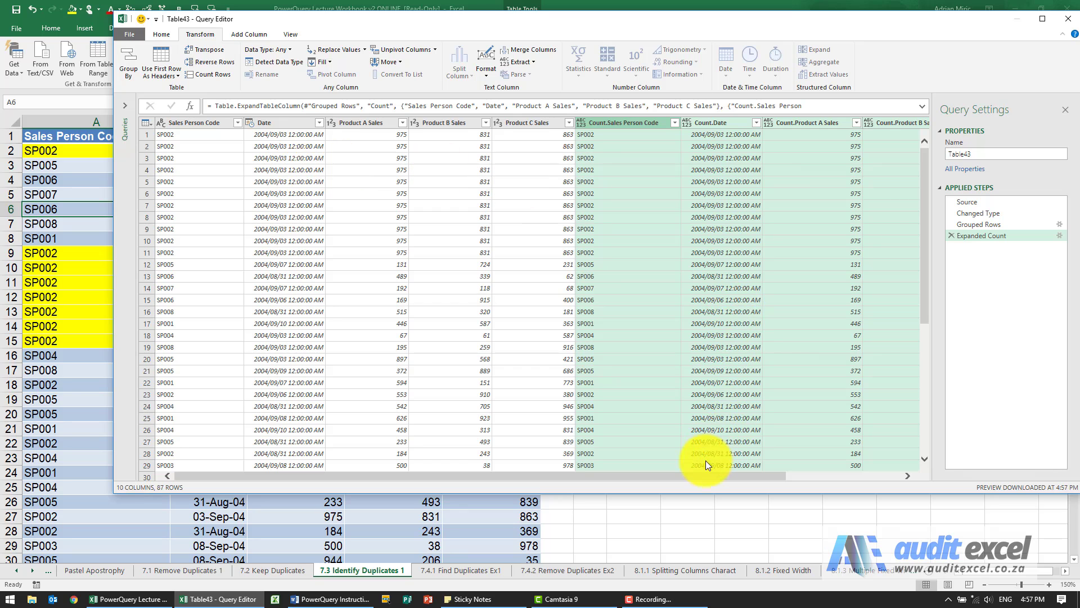
{"action": "left_click_drag", "start_coordinate": [700, 473], "coordinate": [478, 350]}
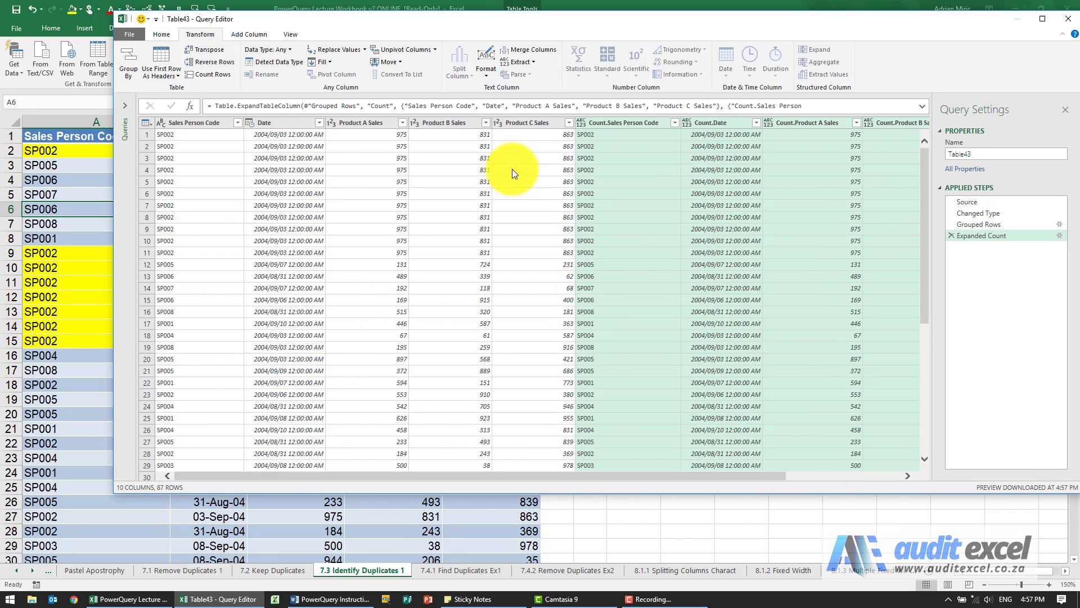